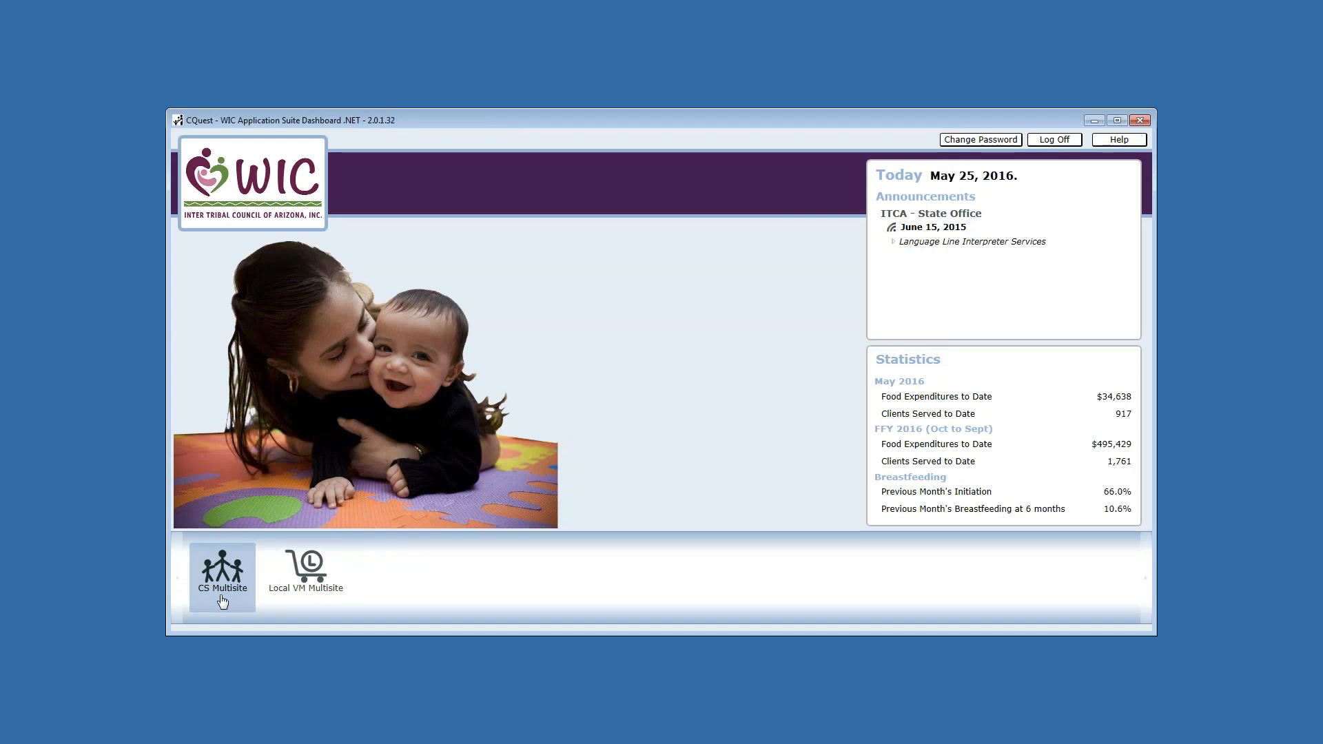
- Sign in to Client Services for the Hopi WIC Main clinic using login 00_ST9612
click(222, 601)
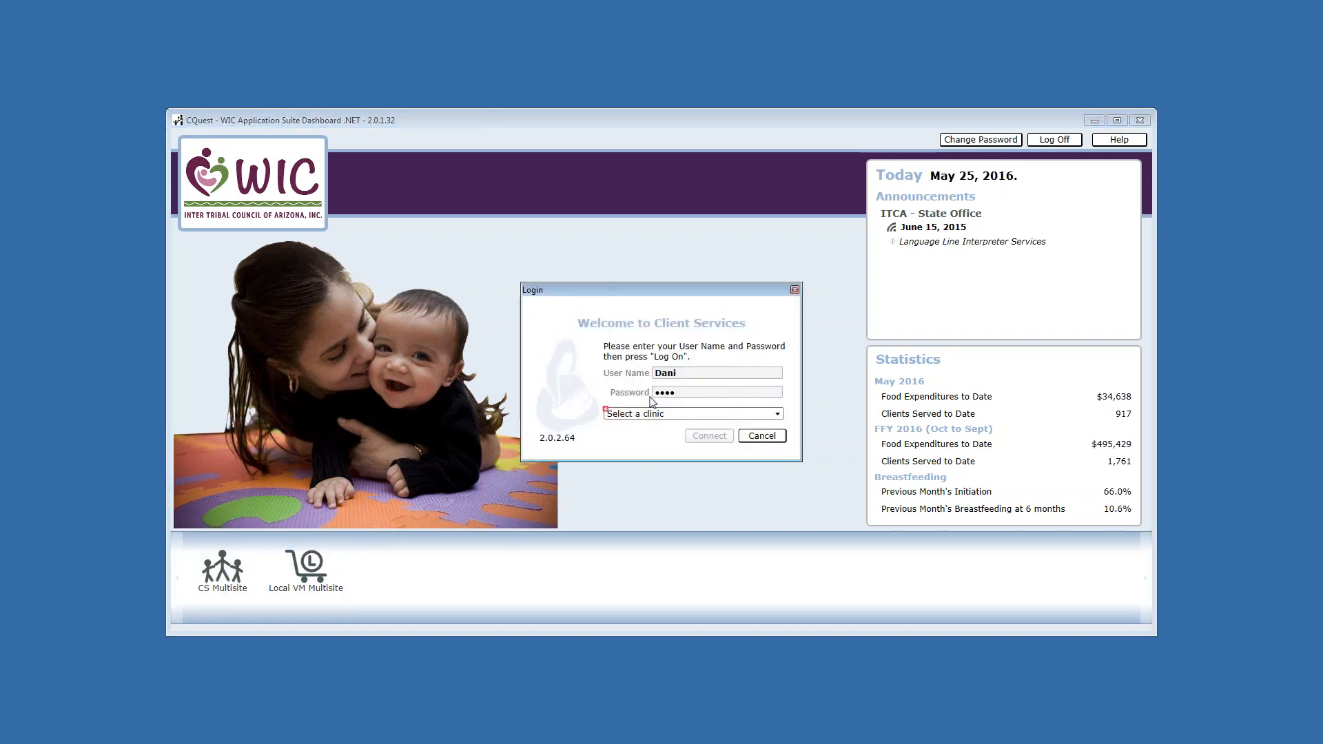
click(640, 414)
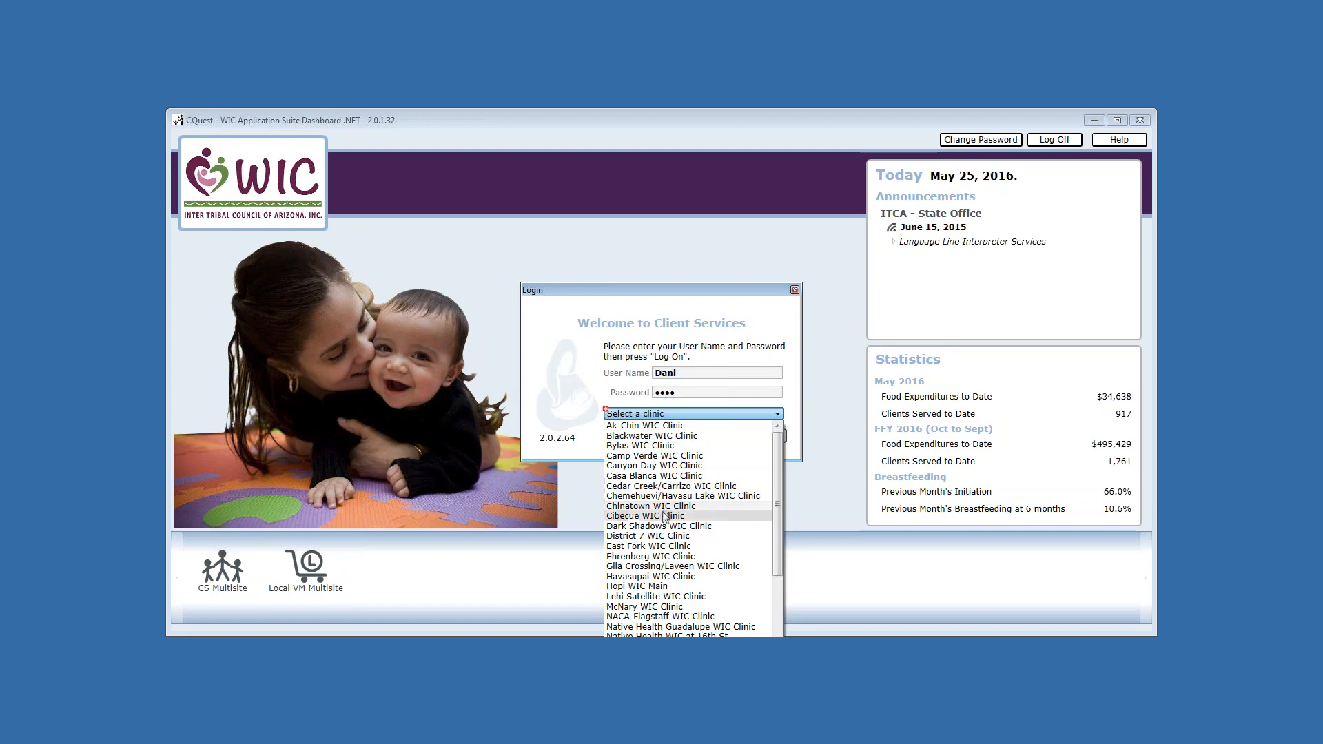
click(643, 587)
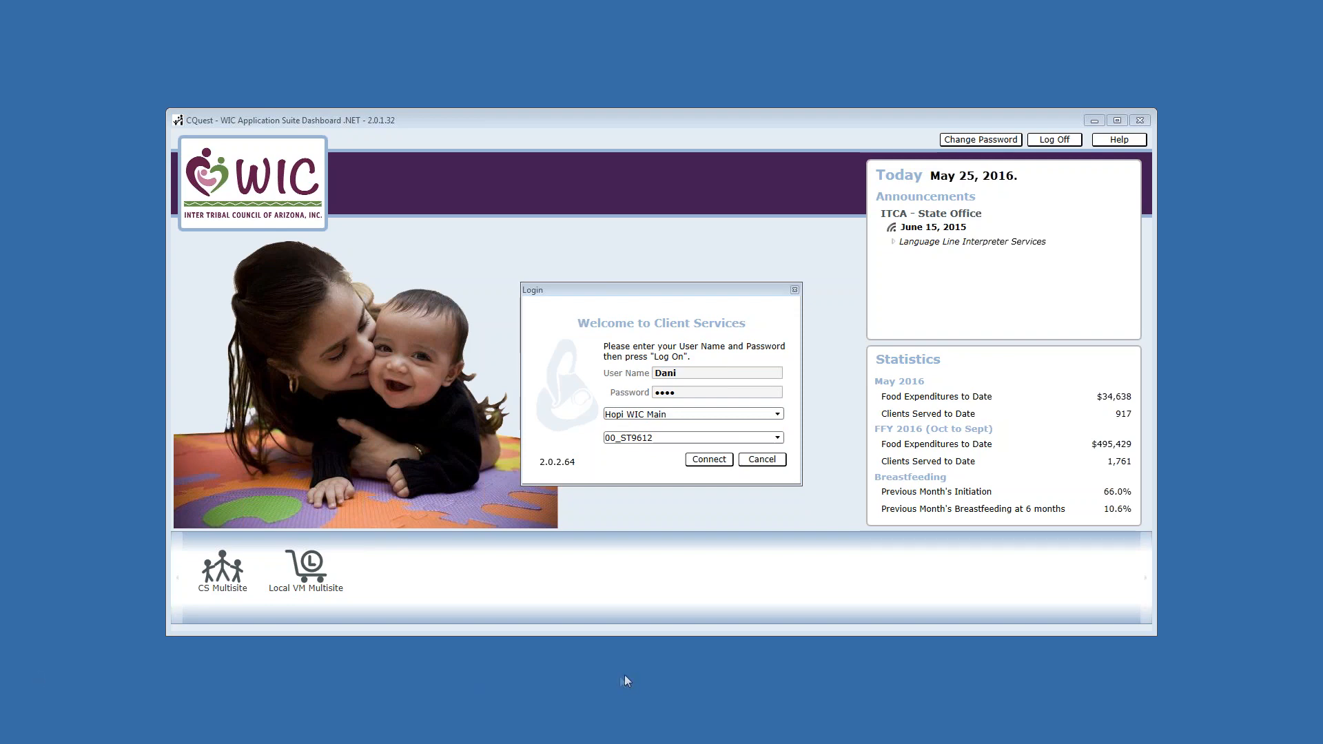
click(640, 438)
click(641, 441)
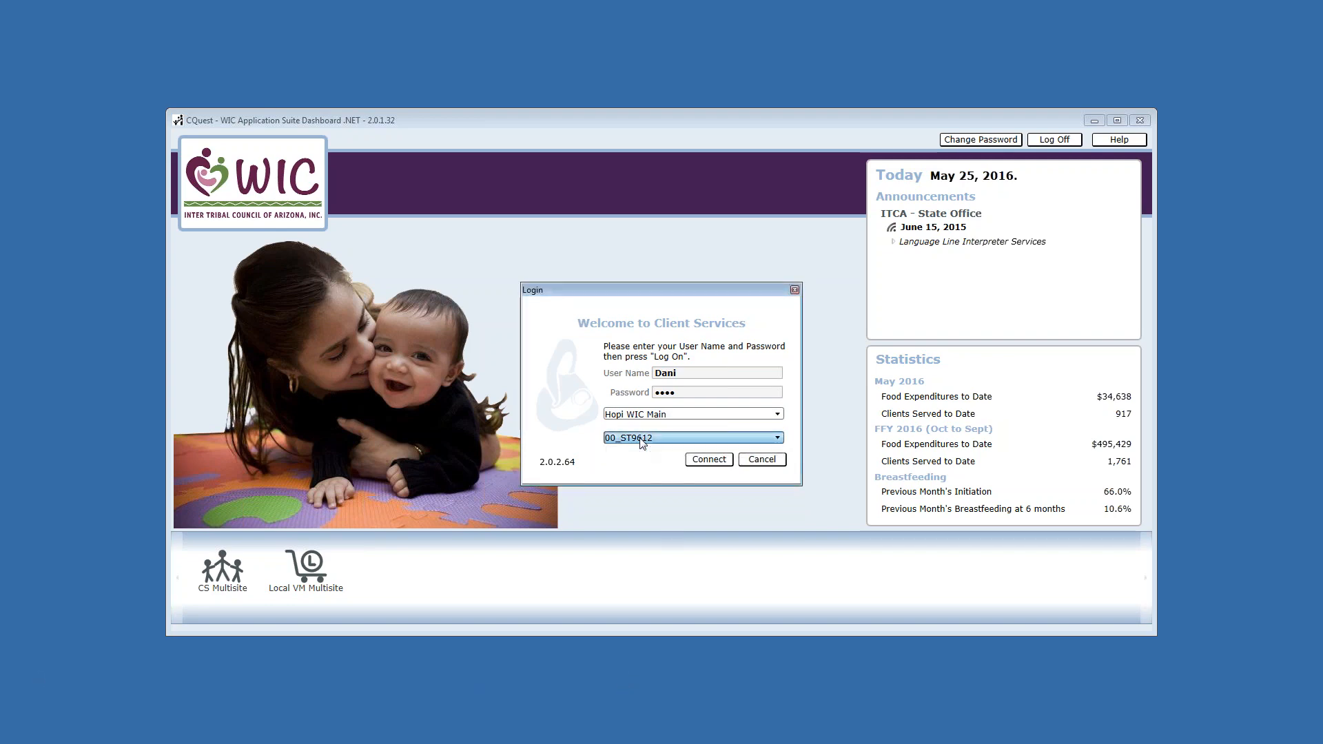
click(707, 460)
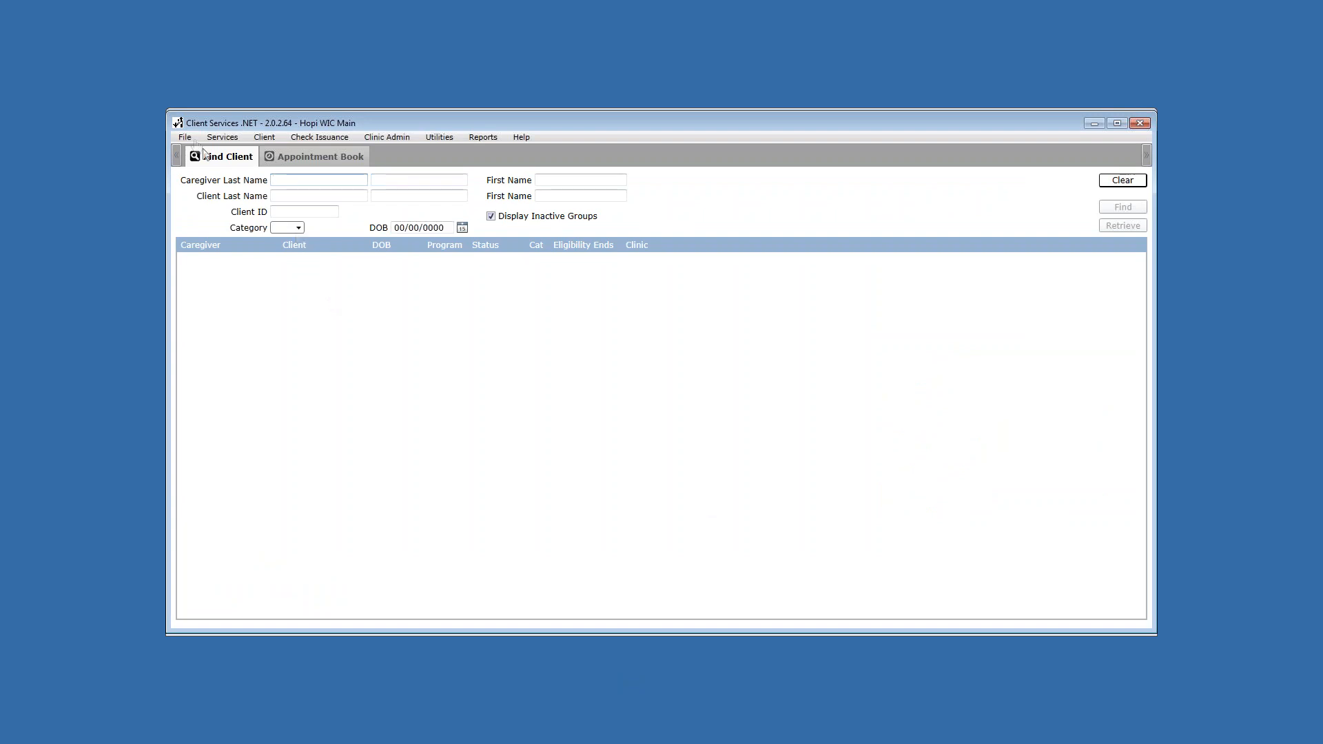
- Start a blank Create a New Group WIC application from the Services menu
click(222, 137)
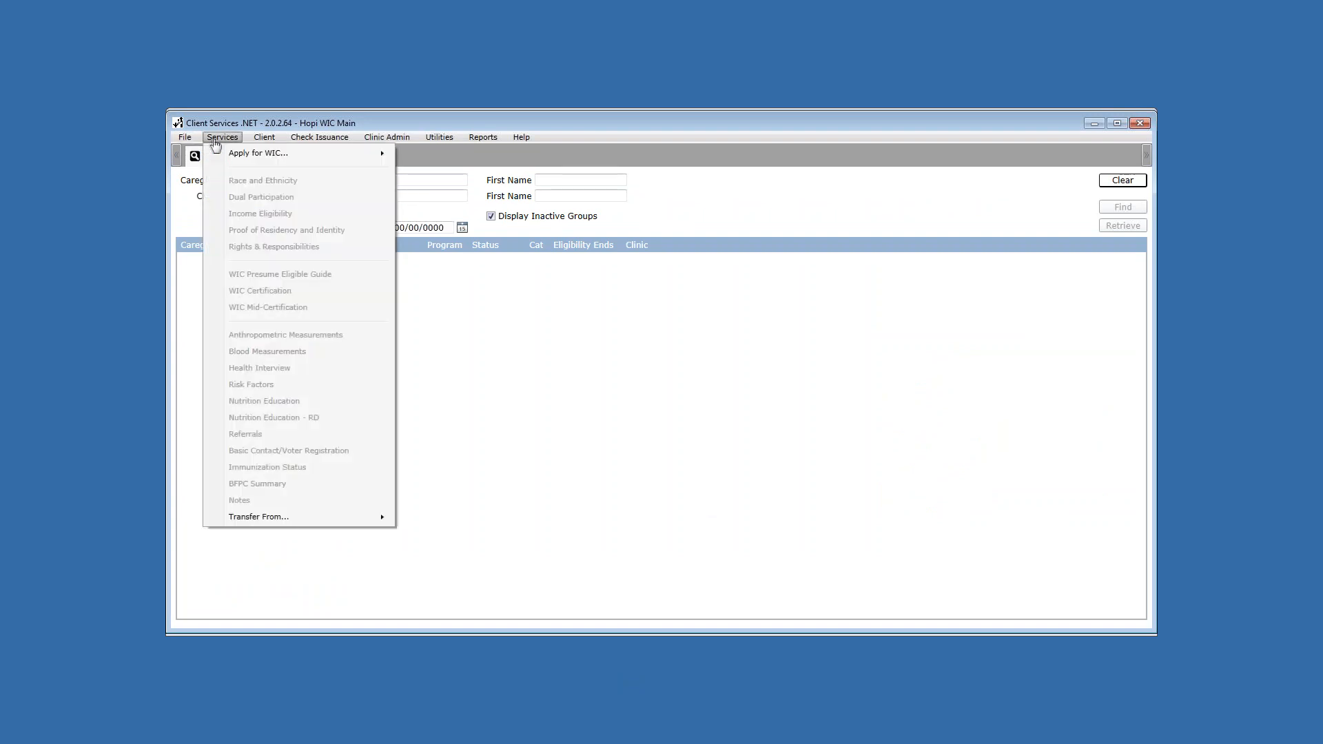
mouse_move(260, 160)
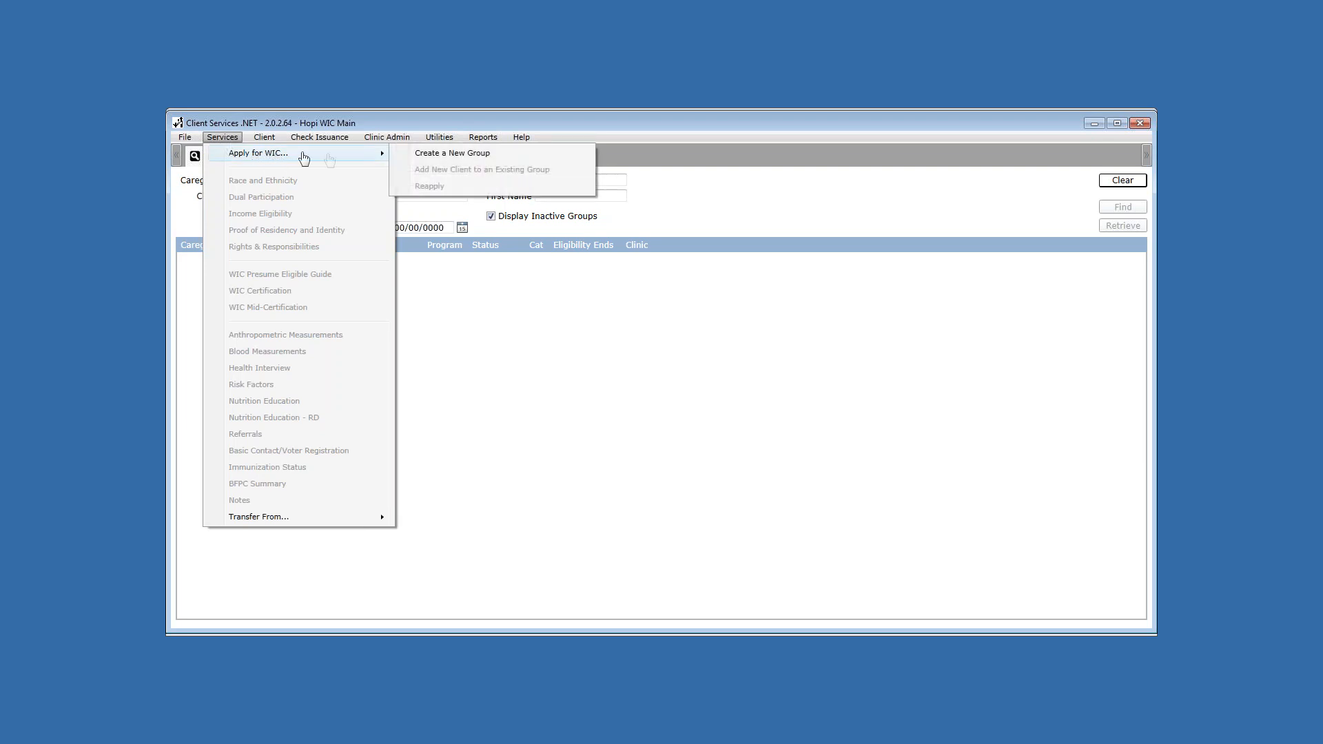
click(444, 153)
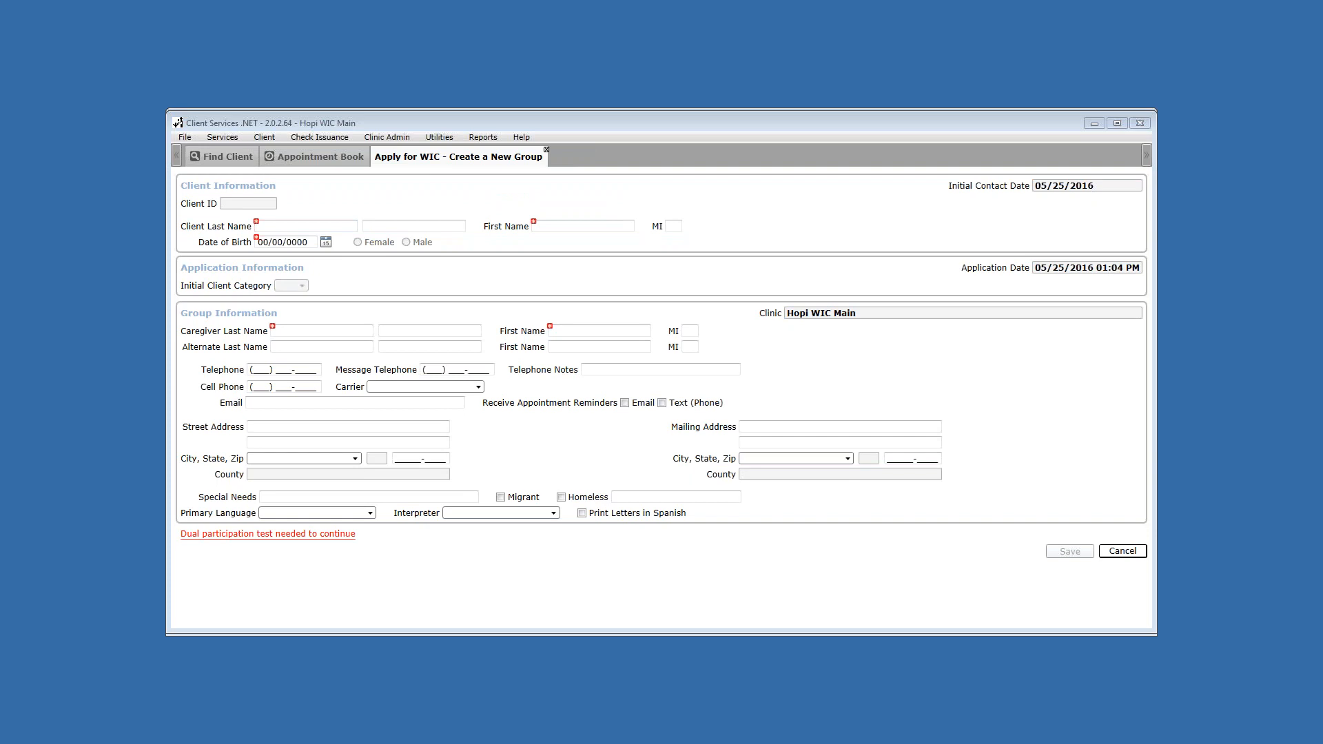
click(288, 227)
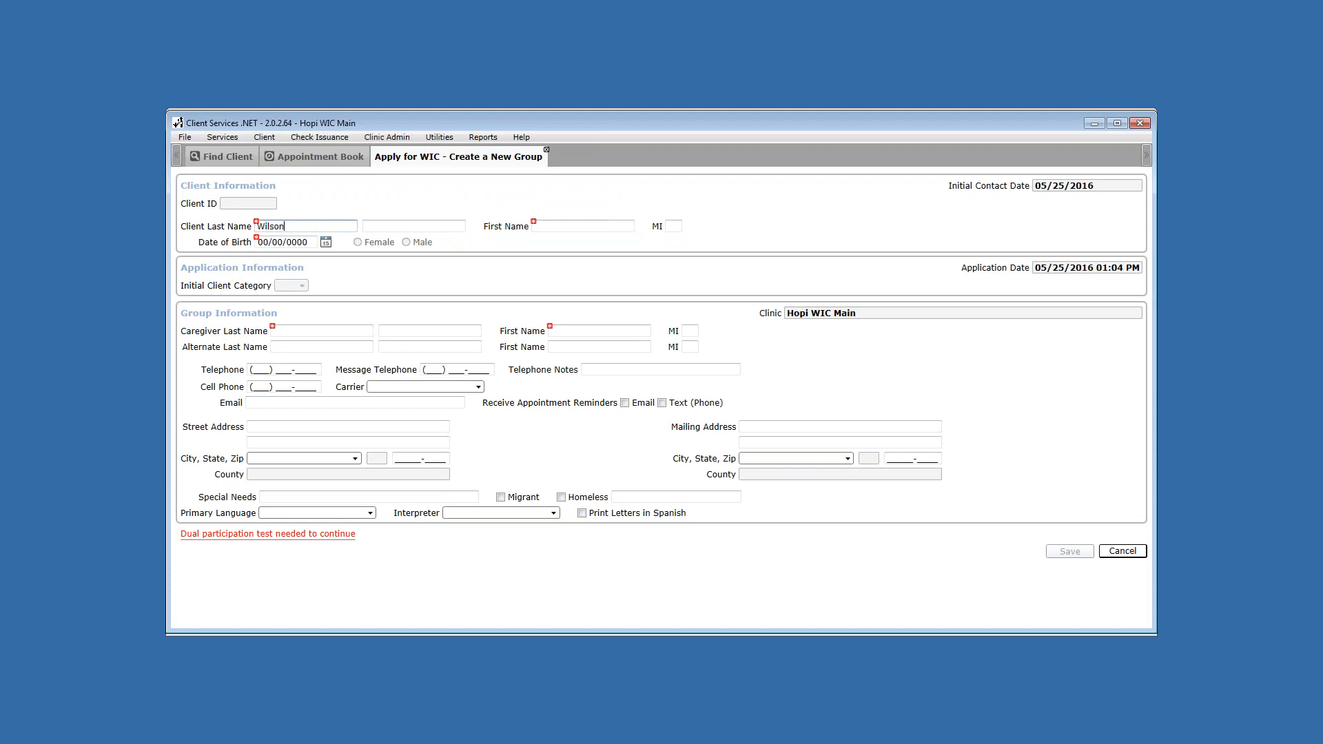
key(Tab)
key(Tab)
key(Tab)
text(1)
key(Tab)
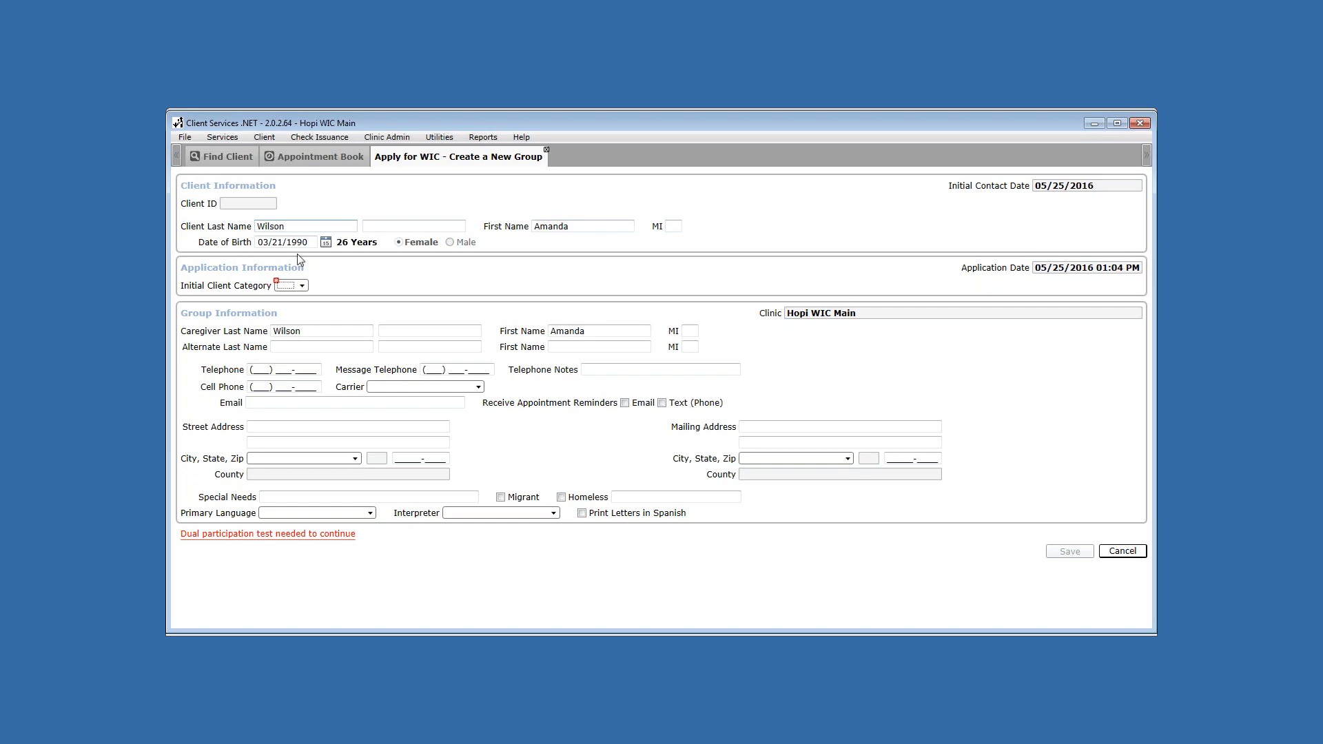
click(291, 286)
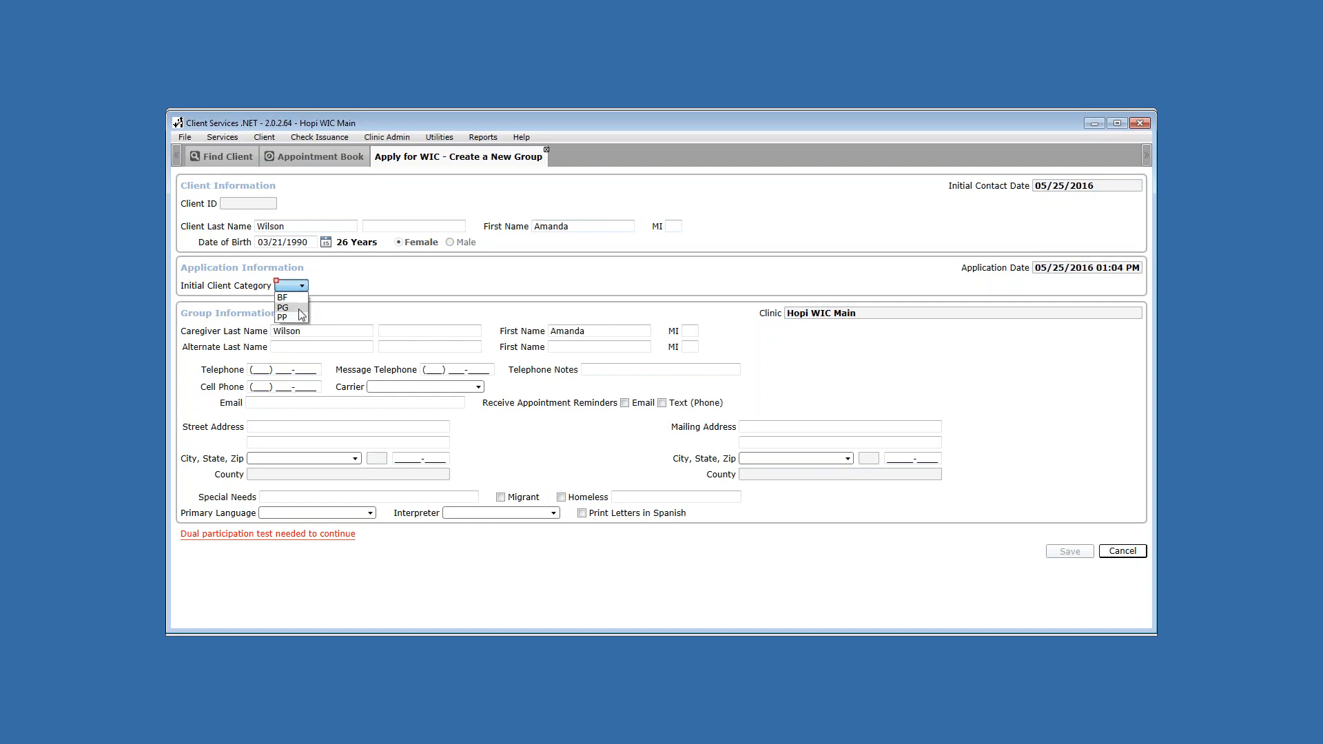
- Set client category PG with estimated due date 11/18/2016 and enter the cell phone number
click(300, 313)
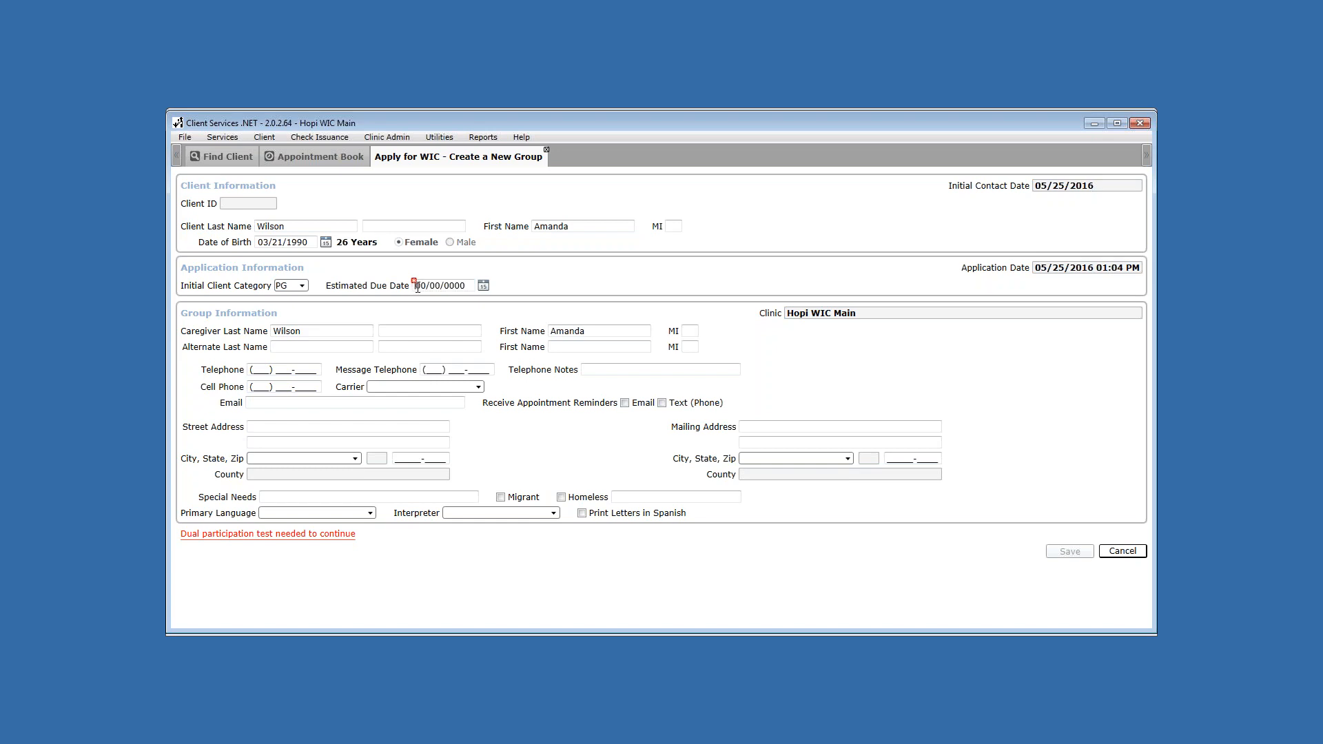
text(11/18/2016)
key(Tab)
text(217) 555-)
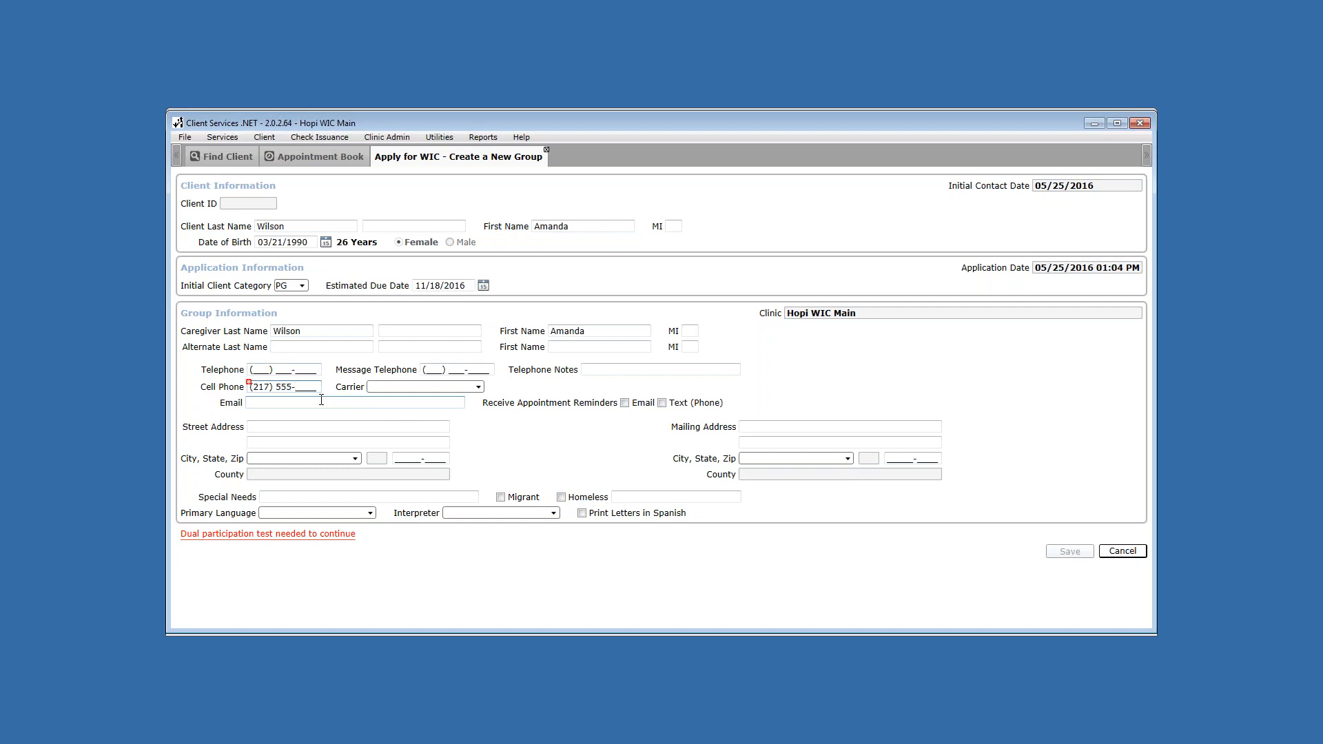
text(1857)
- Choose Sprint as the cell phone carrier
click(479, 388)
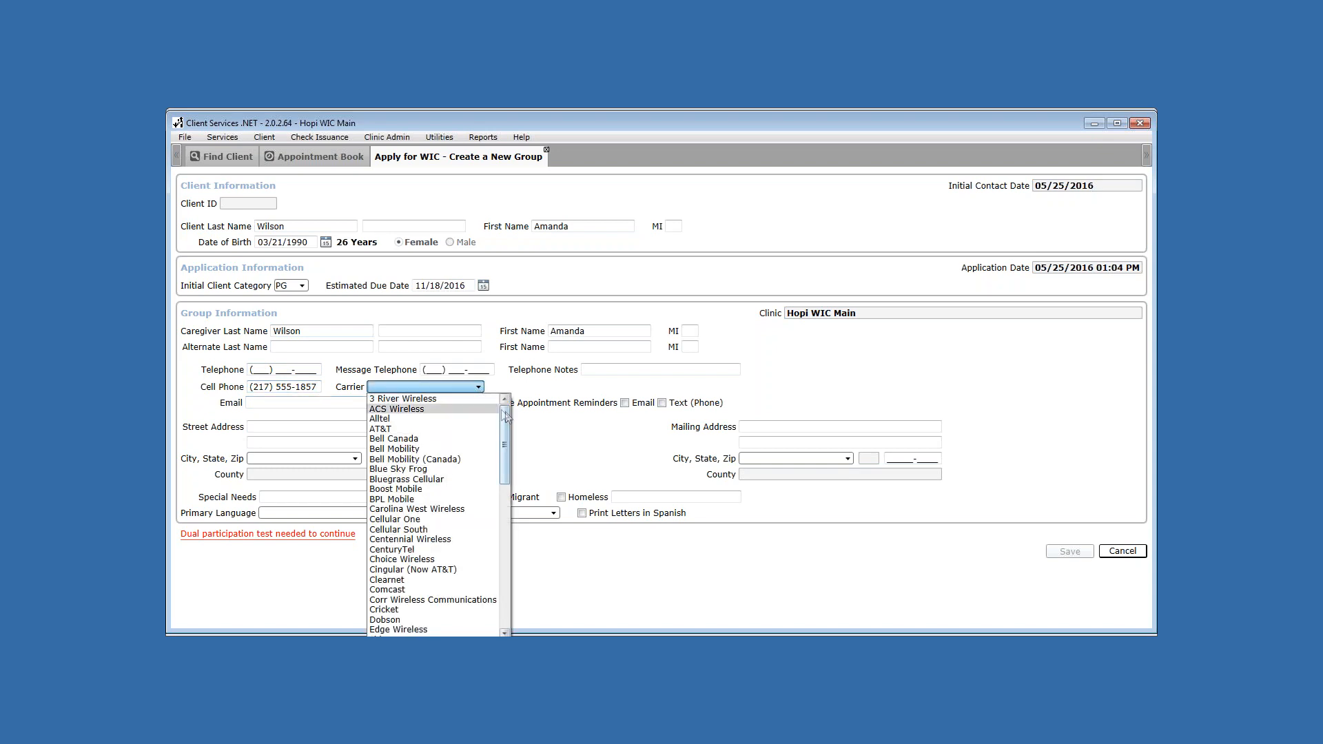
drag(506, 413, 499, 573)
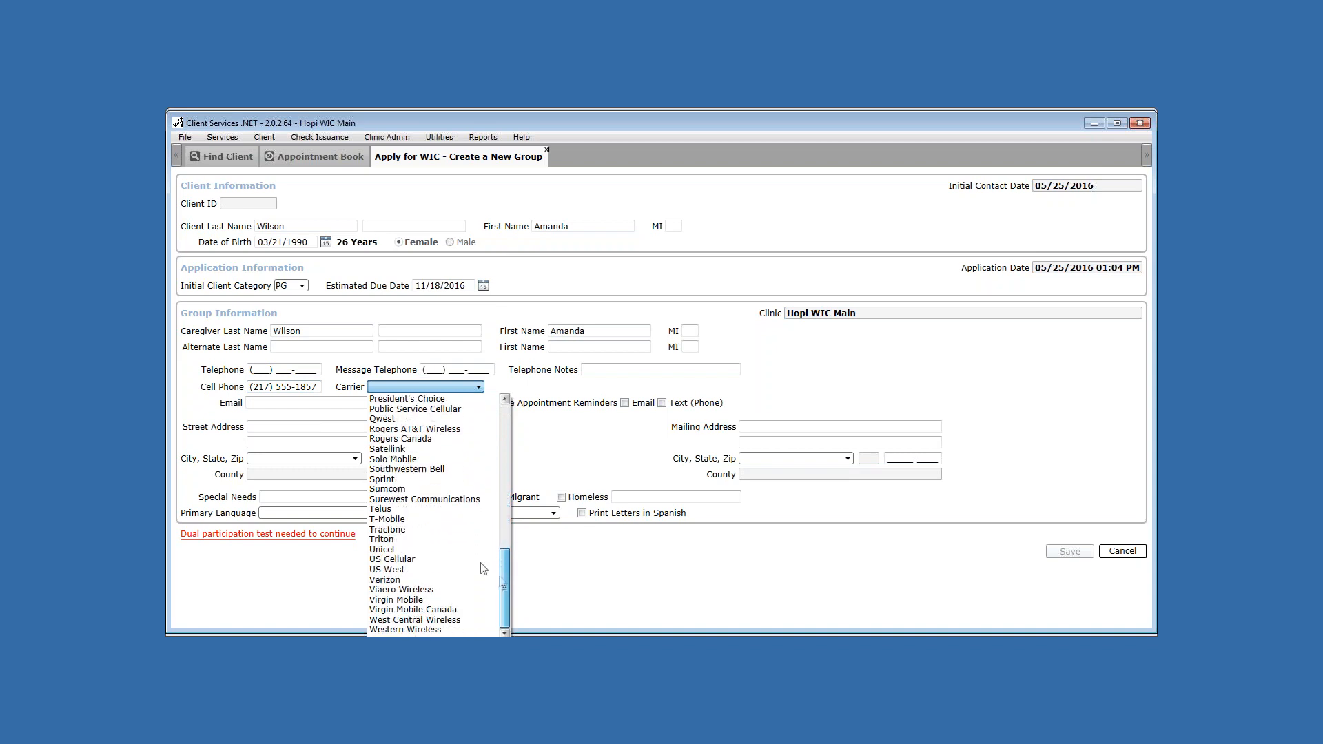
click(394, 480)
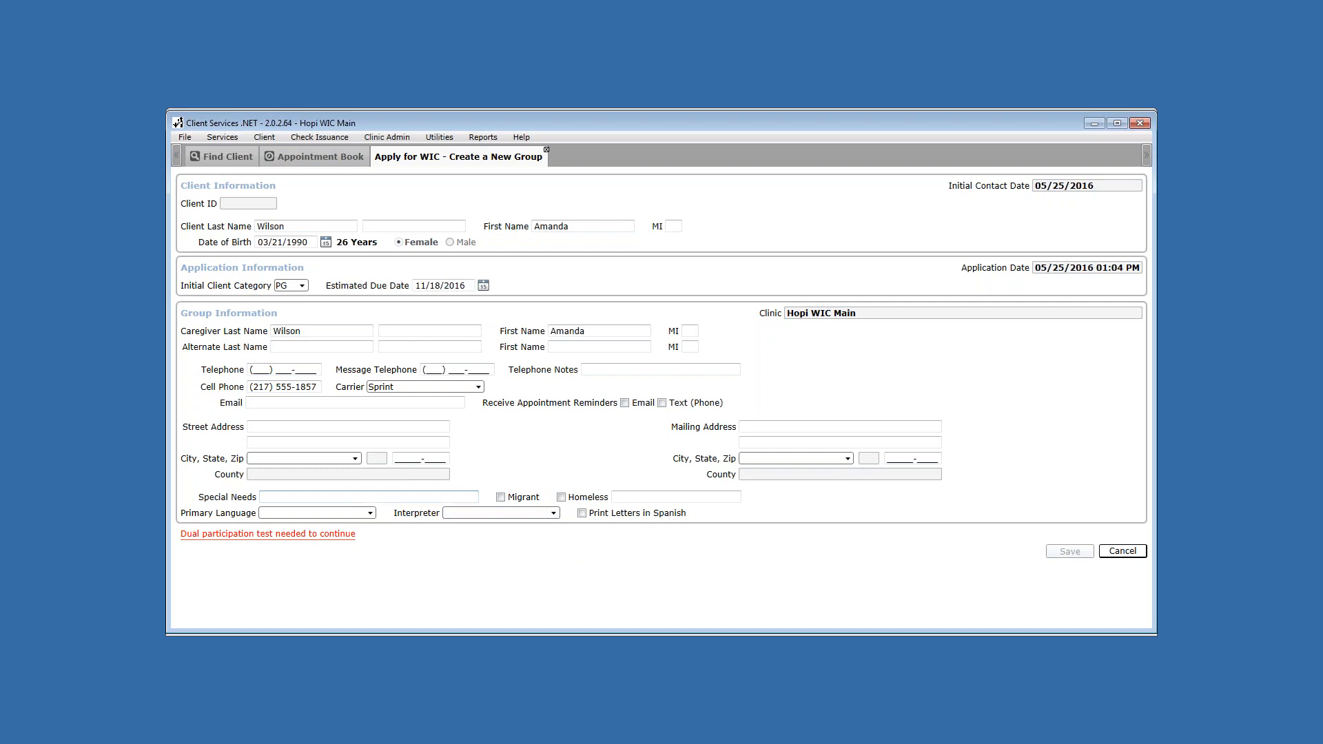
click(261, 428)
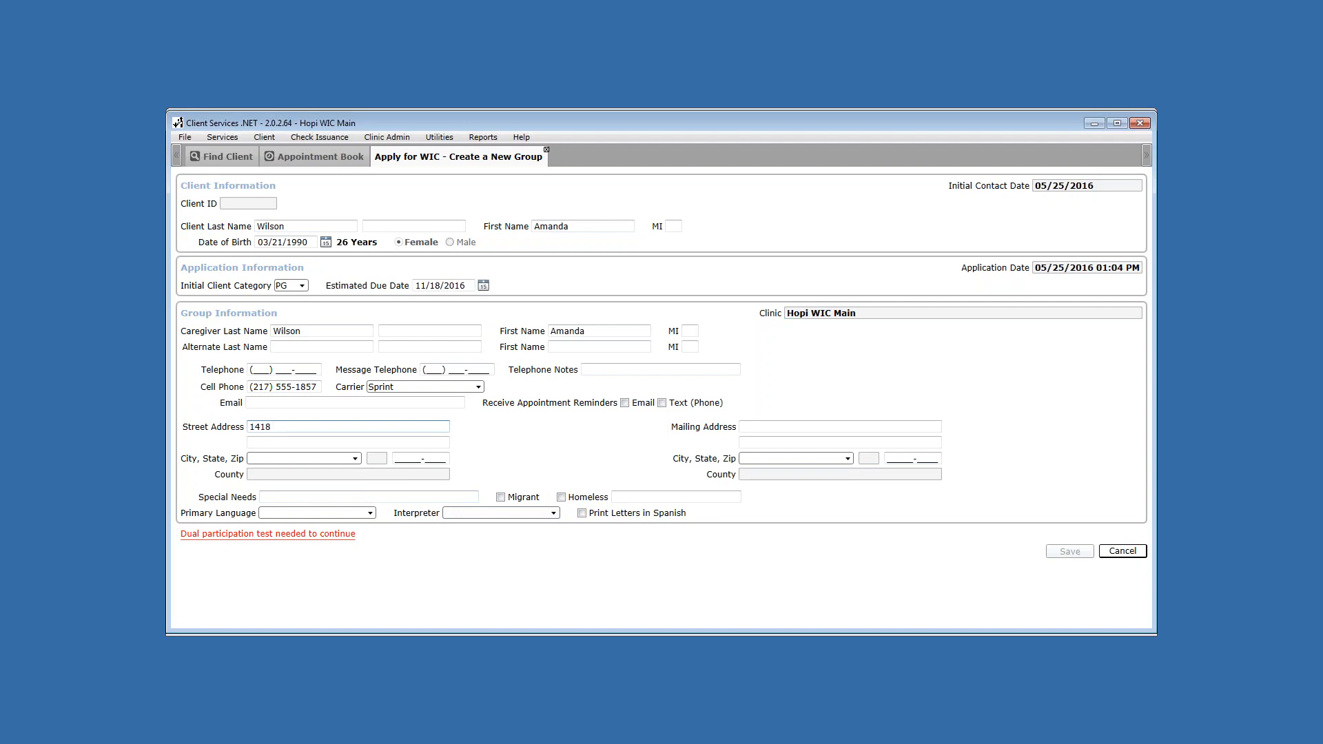
- Fill in the home street address, city and zip (AZ, Gila County) and set primary language to English
key(Tab)
key(Tab)
click(307, 459)
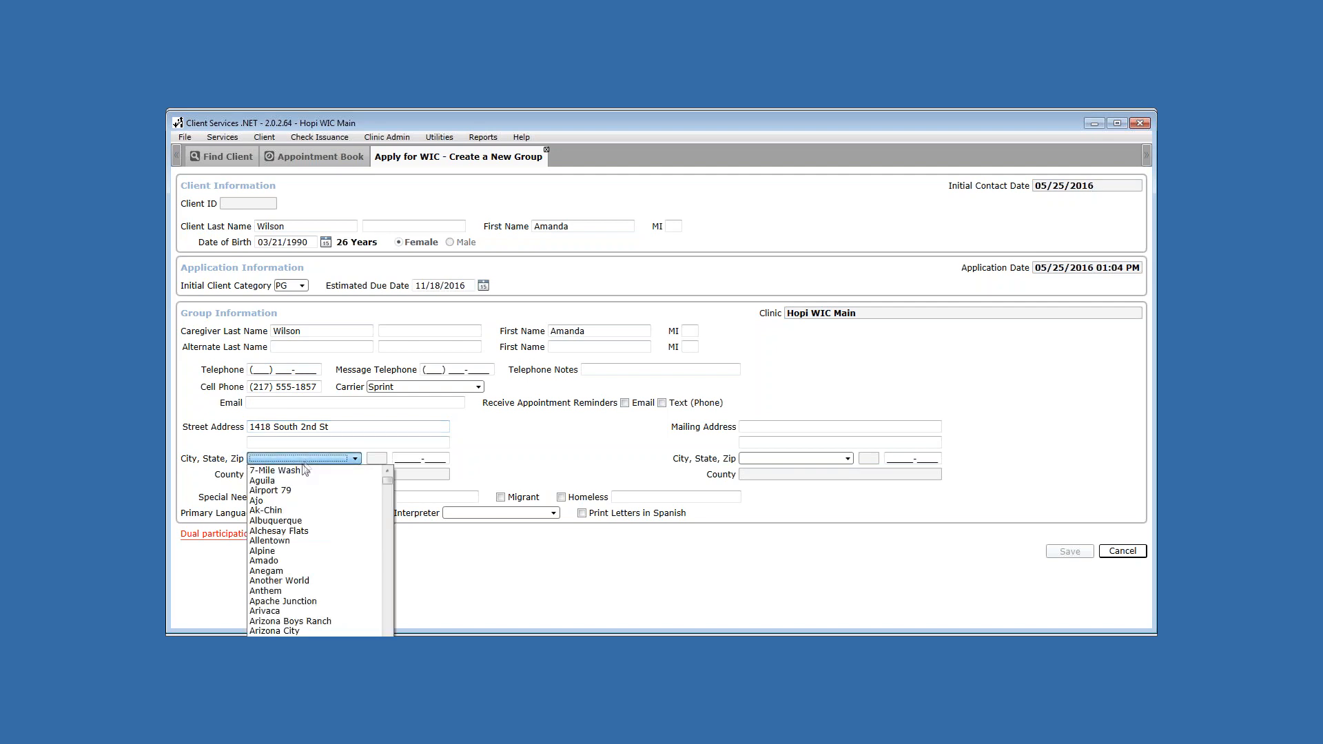
click(288, 551)
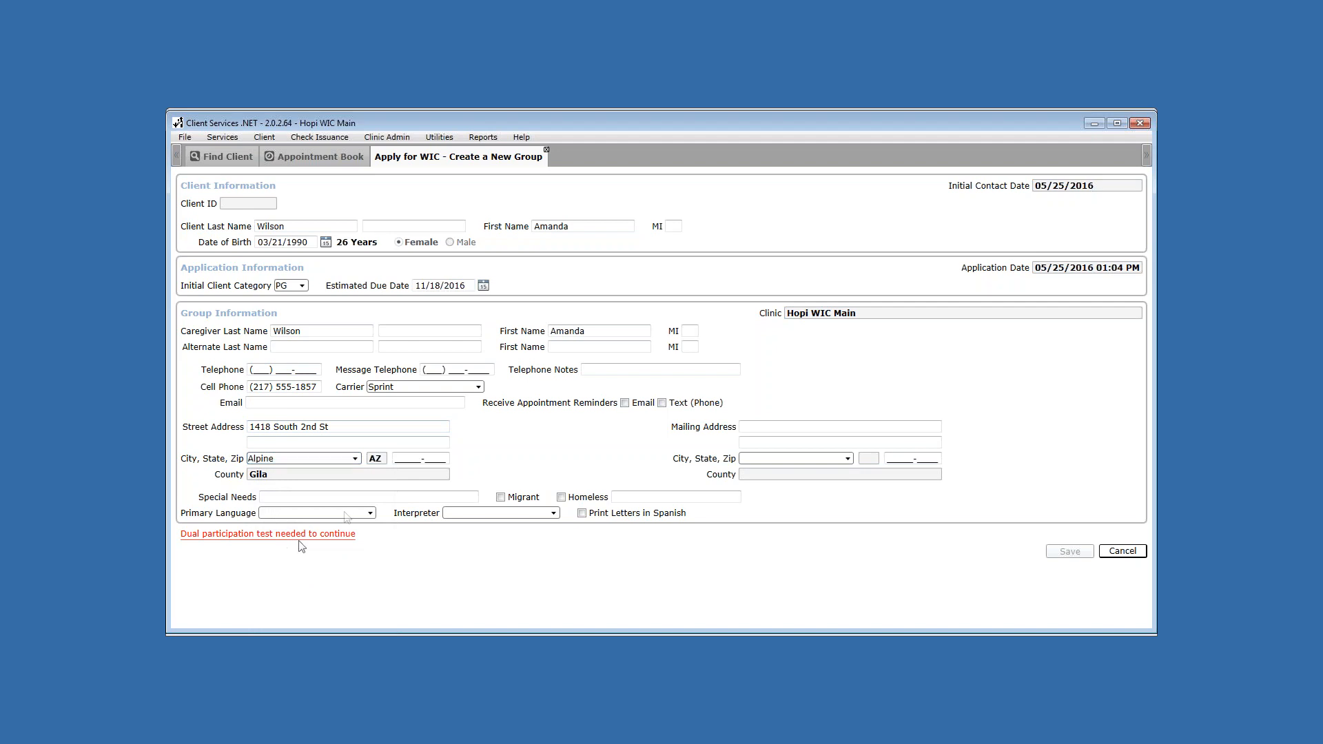
click(400, 458)
text(62704-)
click(370, 514)
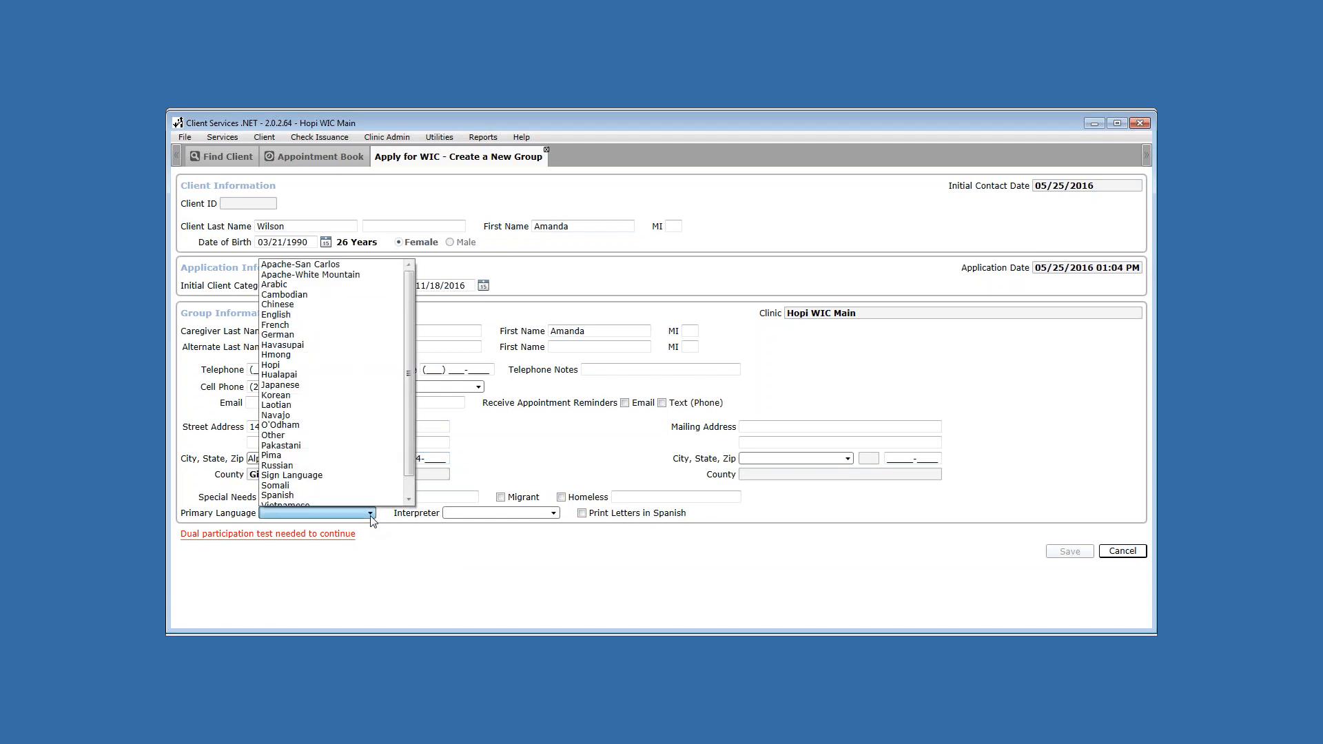
click(309, 314)
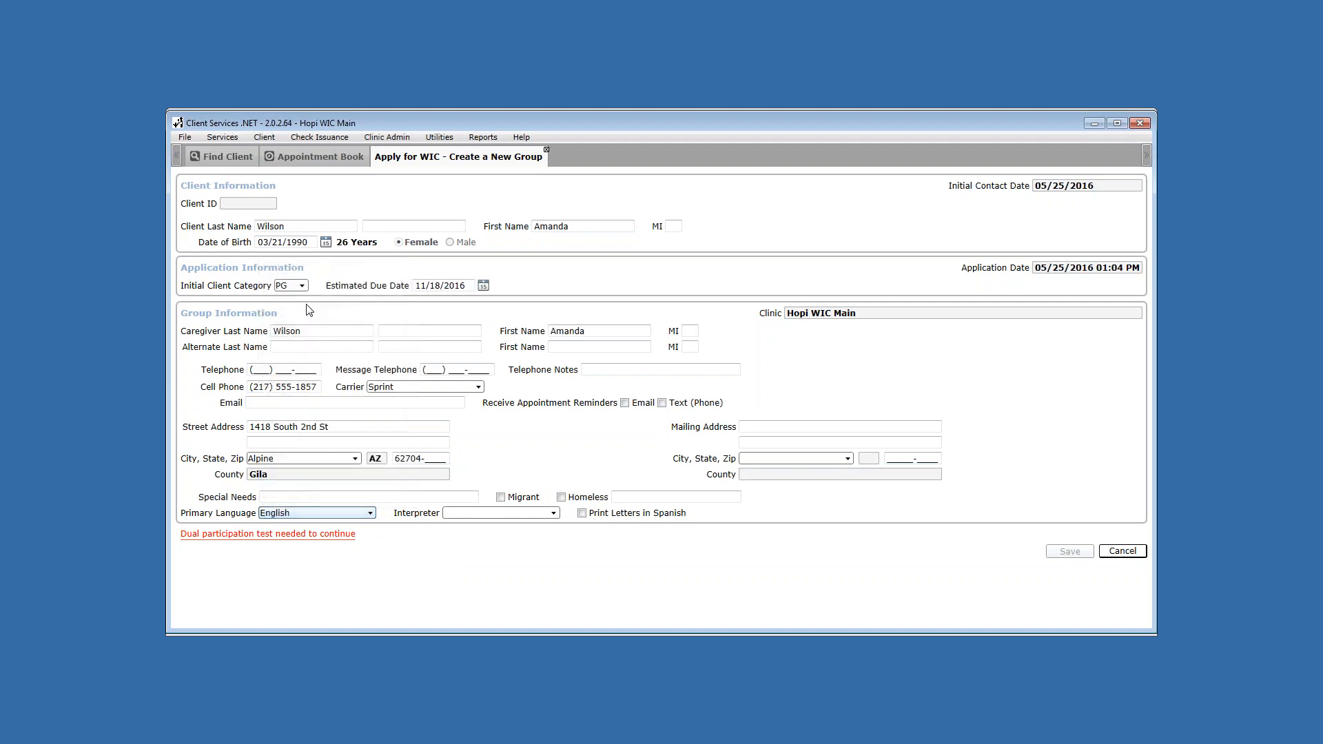